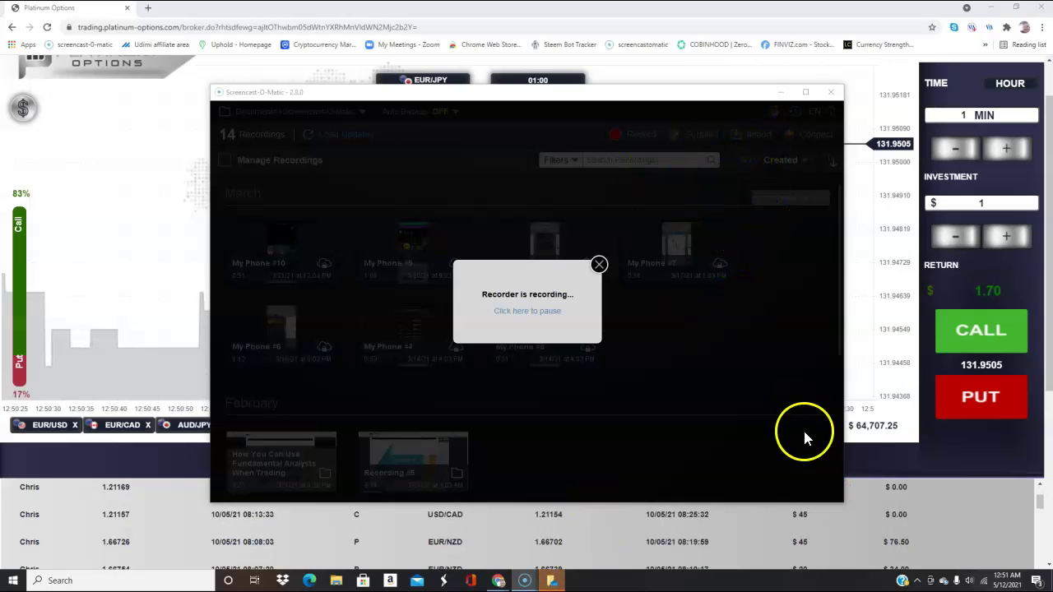
Step: Minimize the recorder window to reveal the EUR/JPY trading chart
left_click(786, 95)
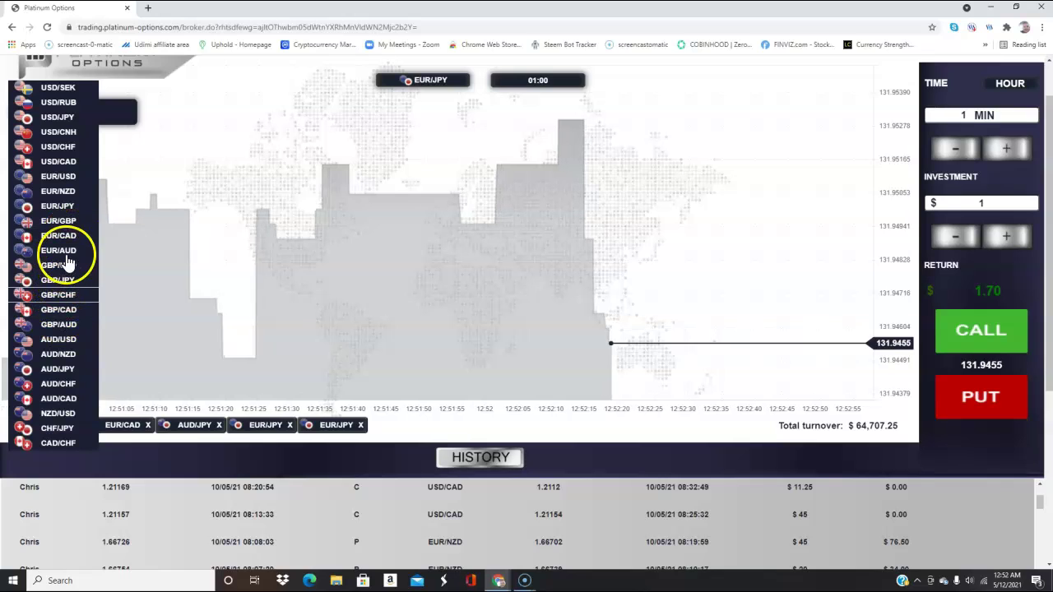
Step: Close the pair list and view the EUR/USD chart, then the AUD/JPY chart
left_click(198, 230)
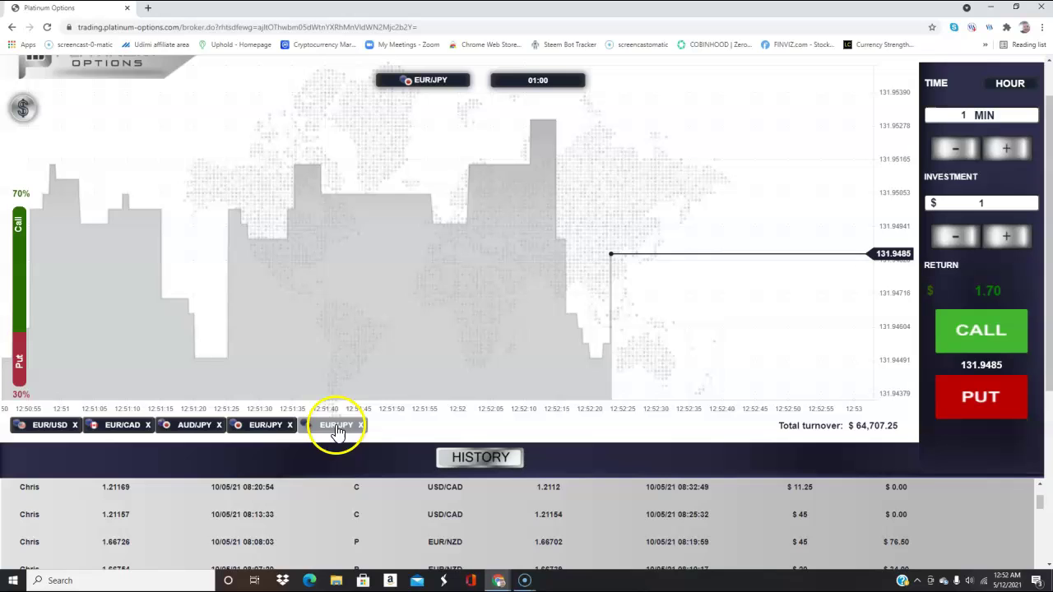
left_click(48, 427)
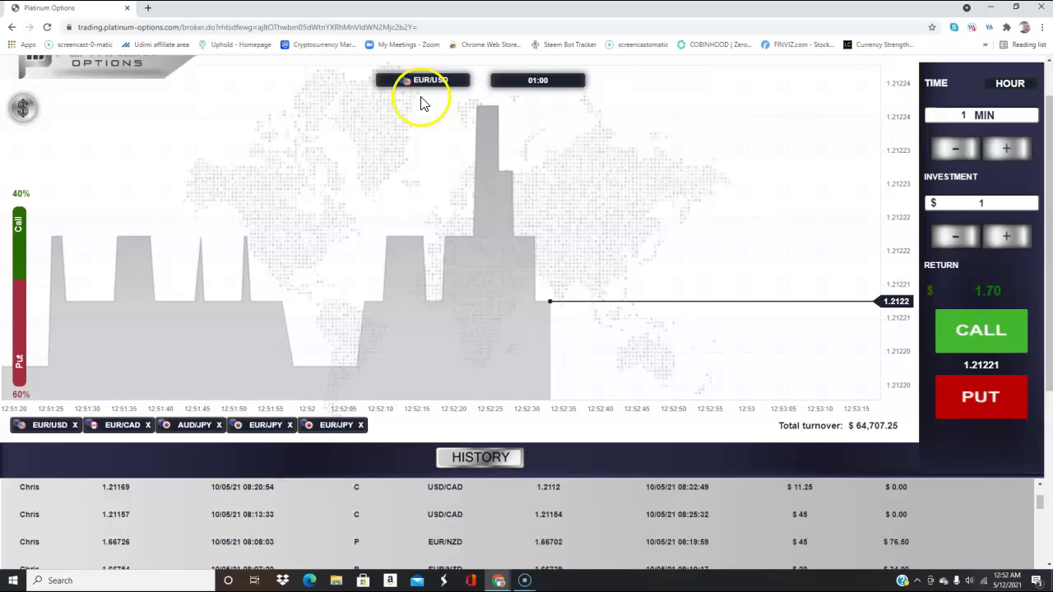
left_click(200, 427)
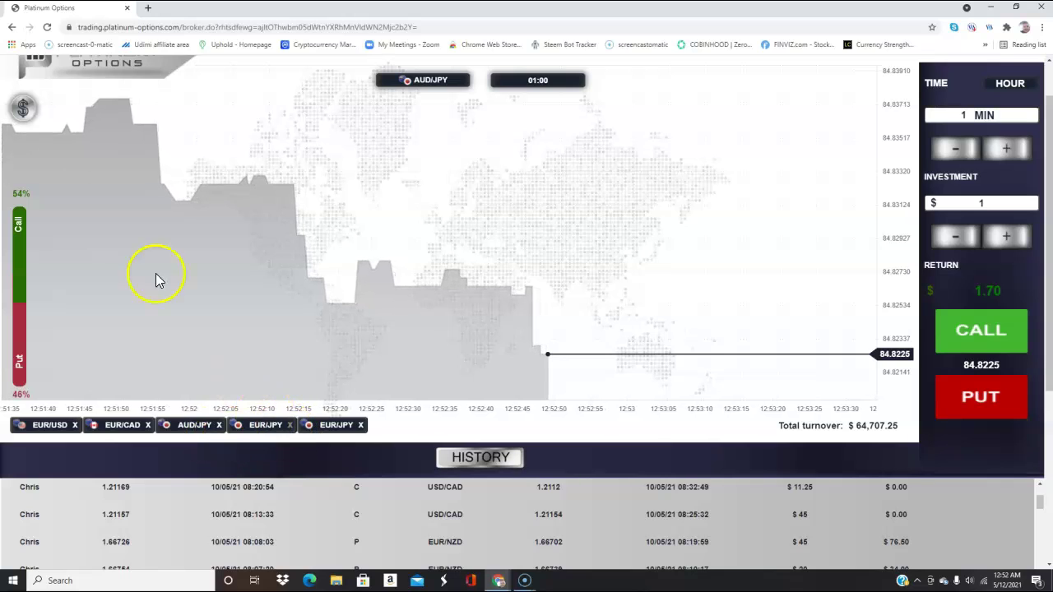
Step: Remove the duplicate EUR/JPY tab and add EUR/GBP, showing its chart
left_click(289, 425)
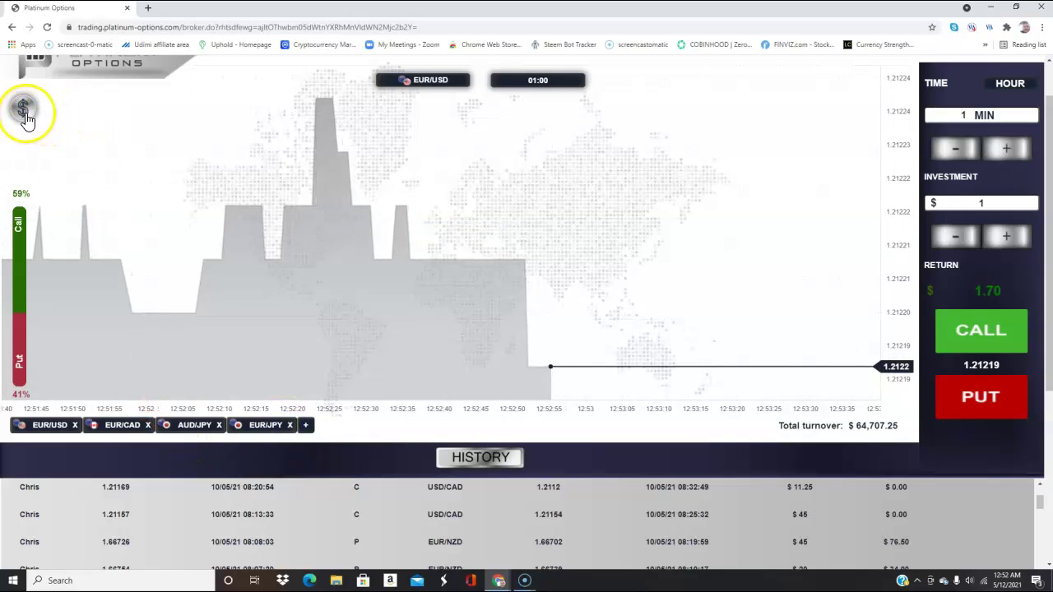
left_click(26, 119)
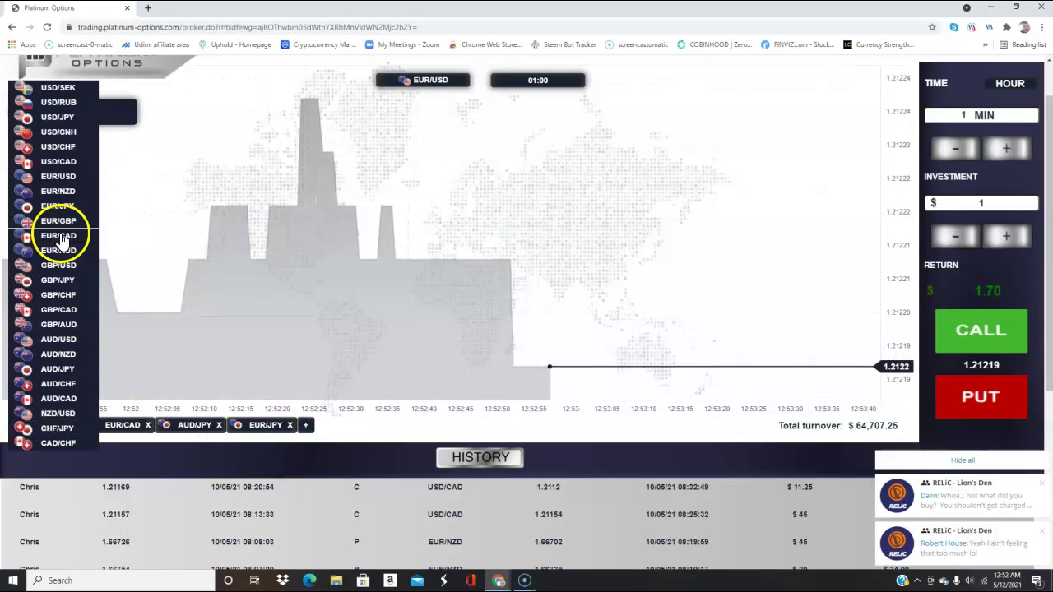
left_click(65, 224)
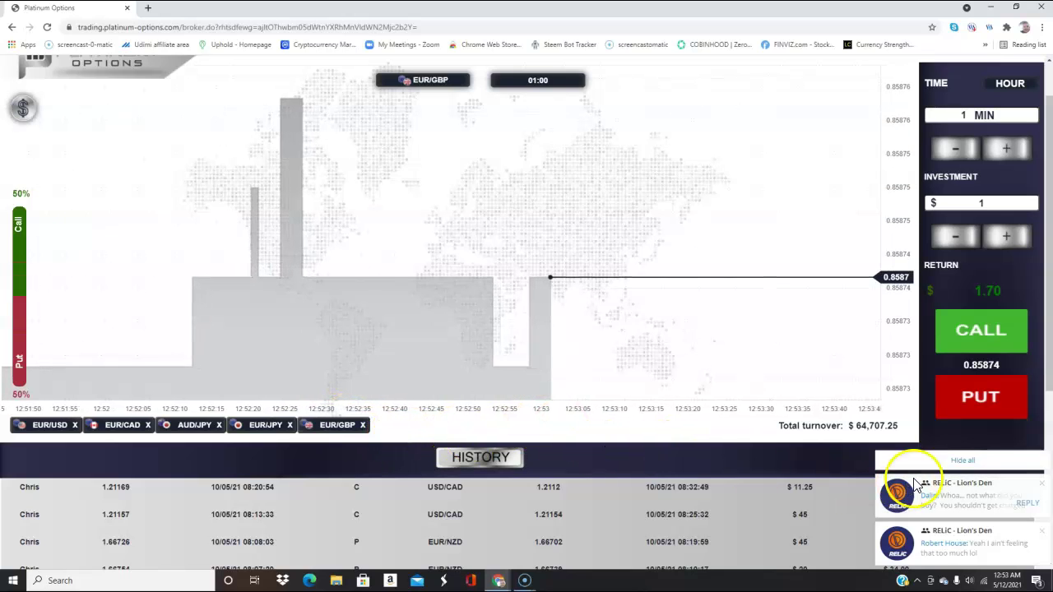
Step: Dismiss the chat notifications and scroll up the trade history to the $1 EUR/GBP put
left_click(959, 460)
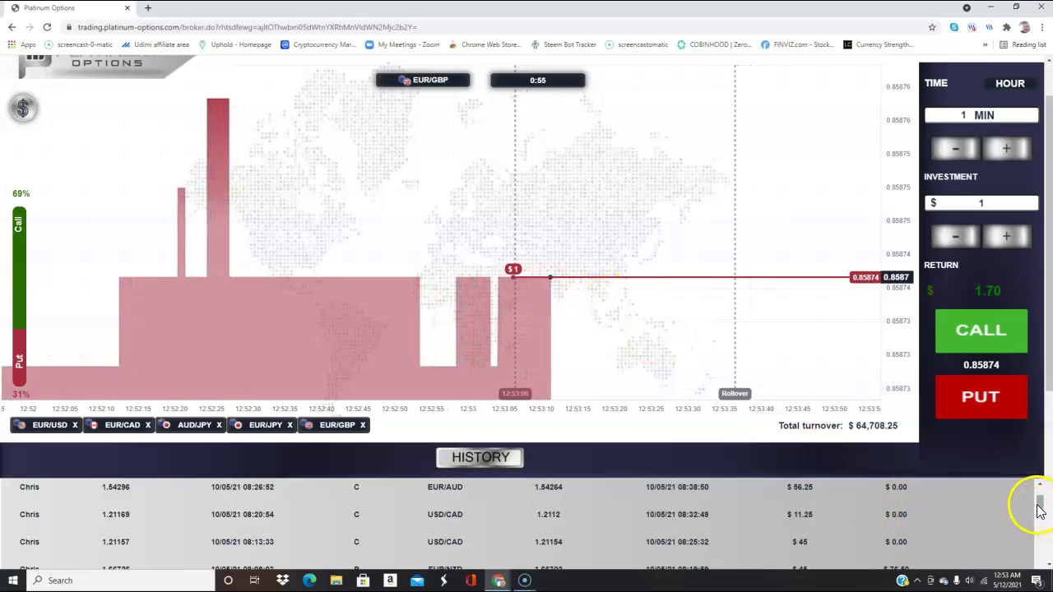
scroll(1033, 503, "up", 5)
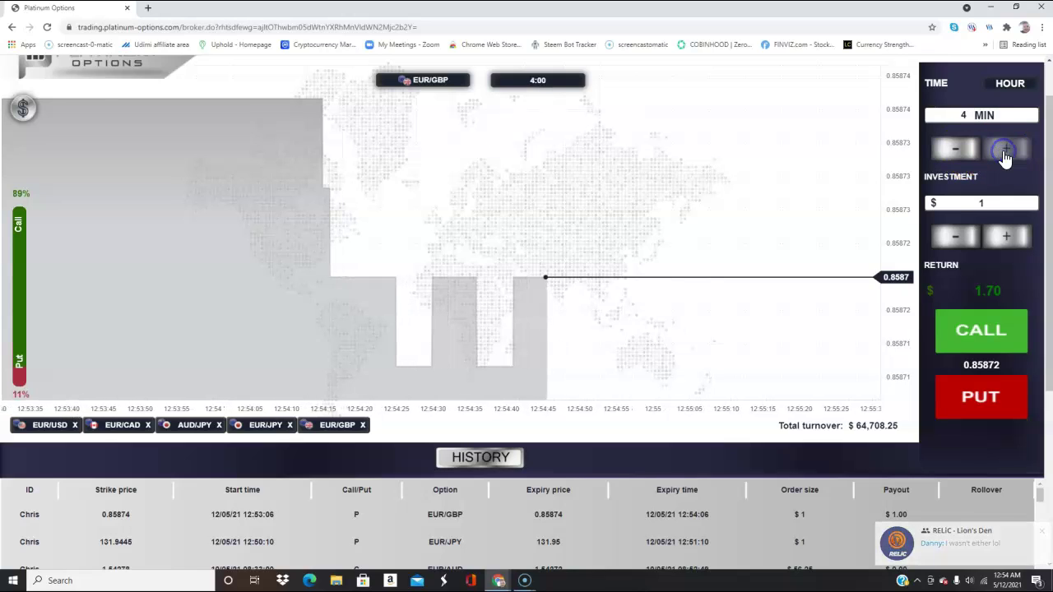
Step: Step the EUR/GBP trade's expiry time up and down between minutes, ending at 6 minutes
left_click(1004, 152)
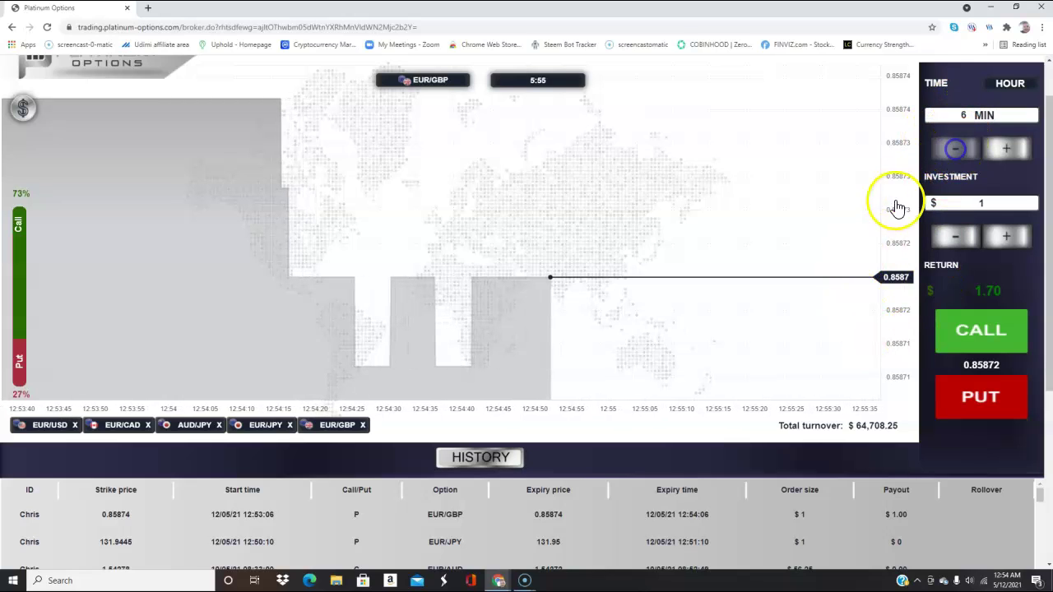
left_click(978, 398)
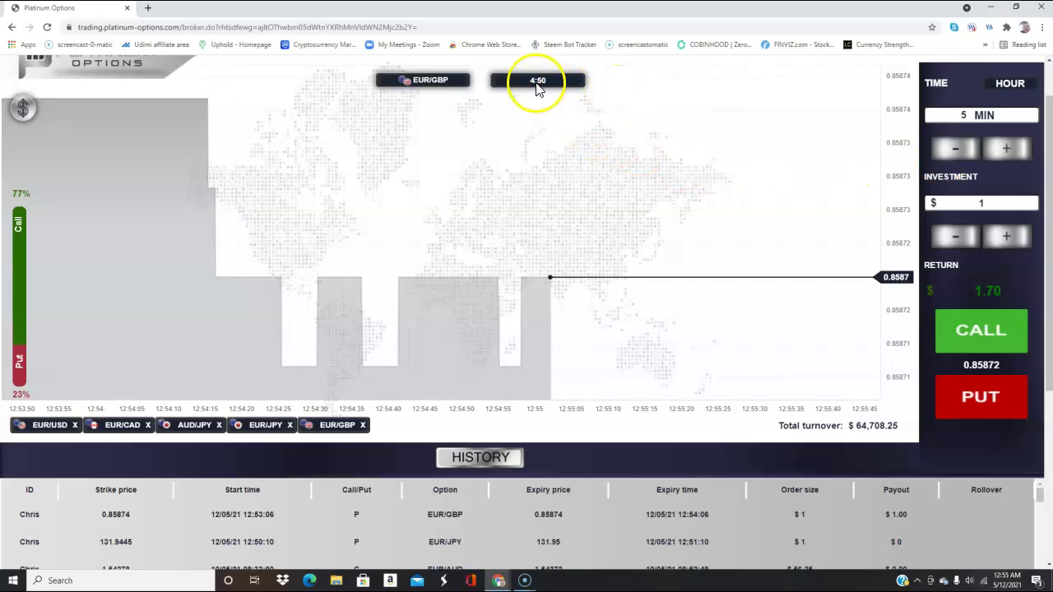
left_click(981, 160)
left_click(601, 116)
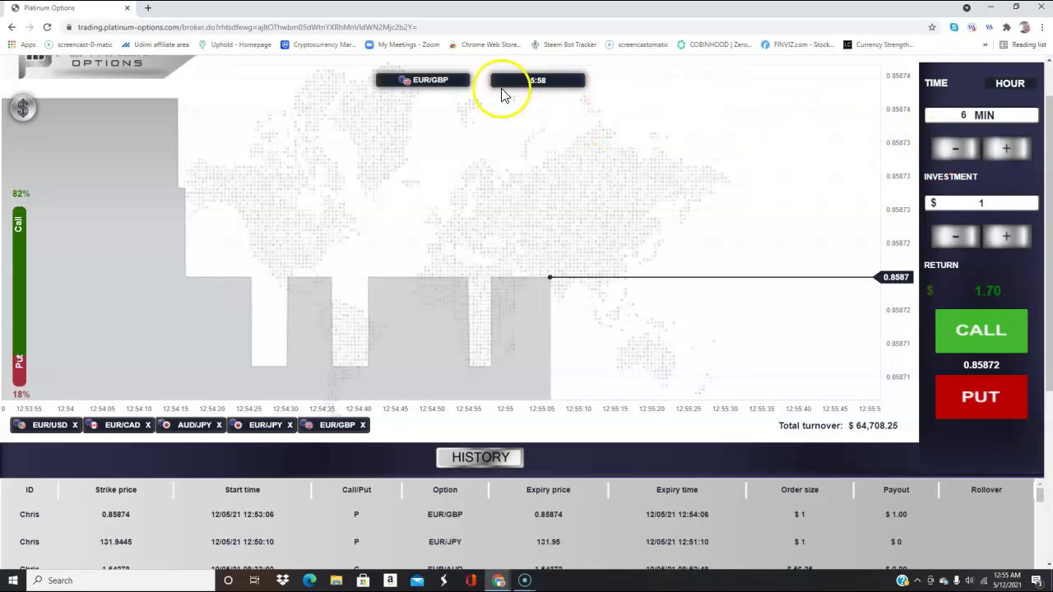